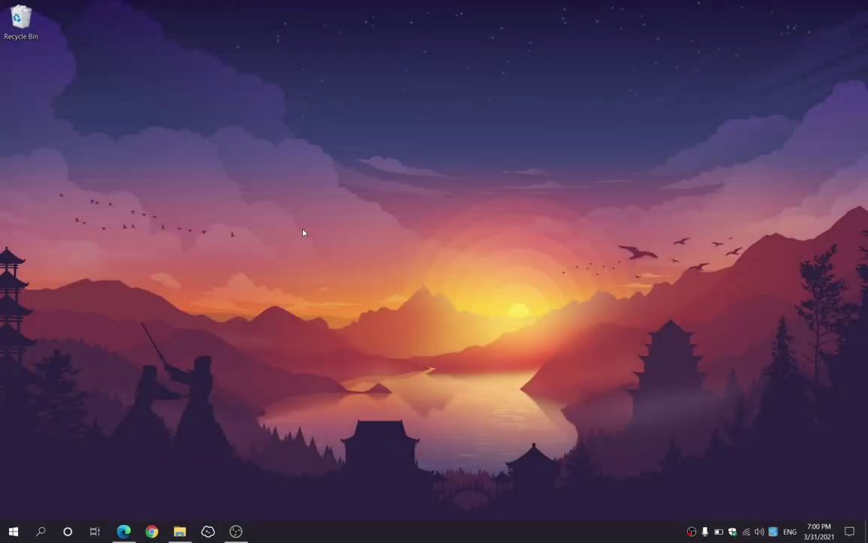
# - Bring up the Mi Smart Security Camera install article in Edge and scroll to 'Download for your PC'
pyautogui.click(124, 531)
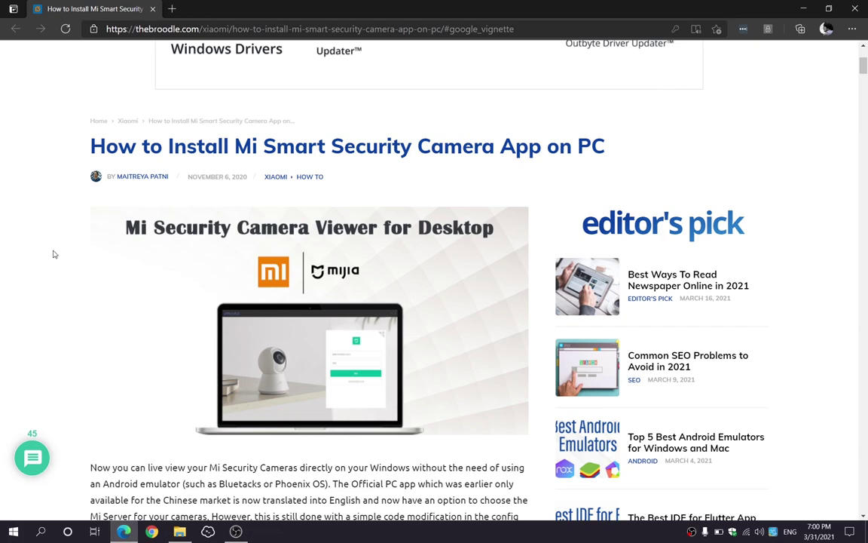
pyautogui.scroll(-1, 53, 254)
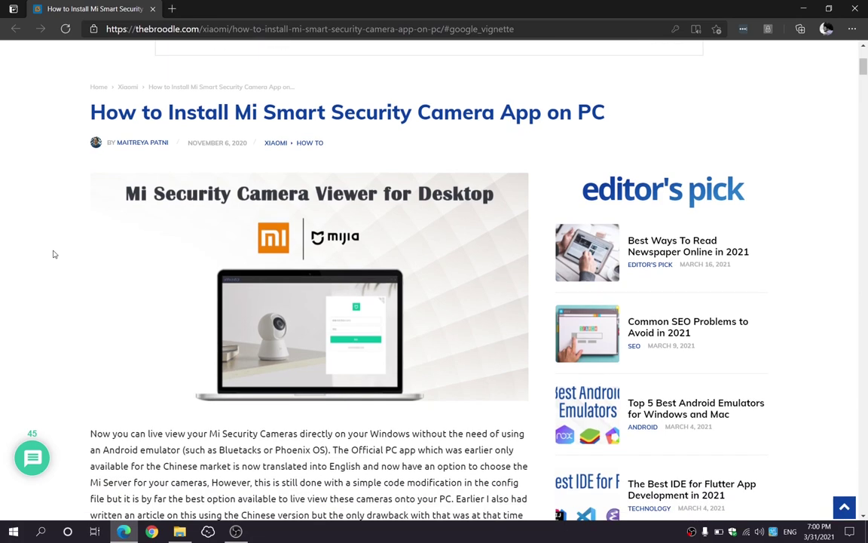
pyautogui.scroll(-1, 54, 254)
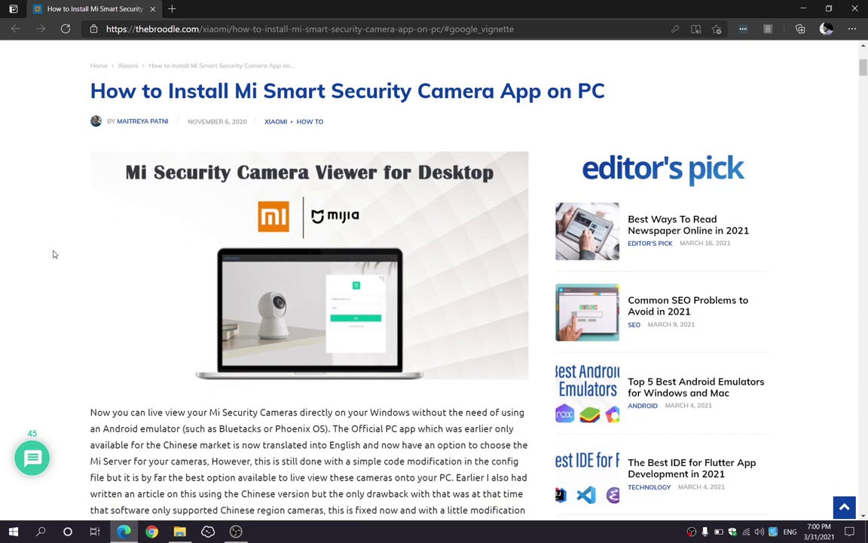
pyautogui.scroll(-1, 53, 254)
pyautogui.scroll(-2, 54, 254)
pyautogui.scroll(-2, 54, 254)
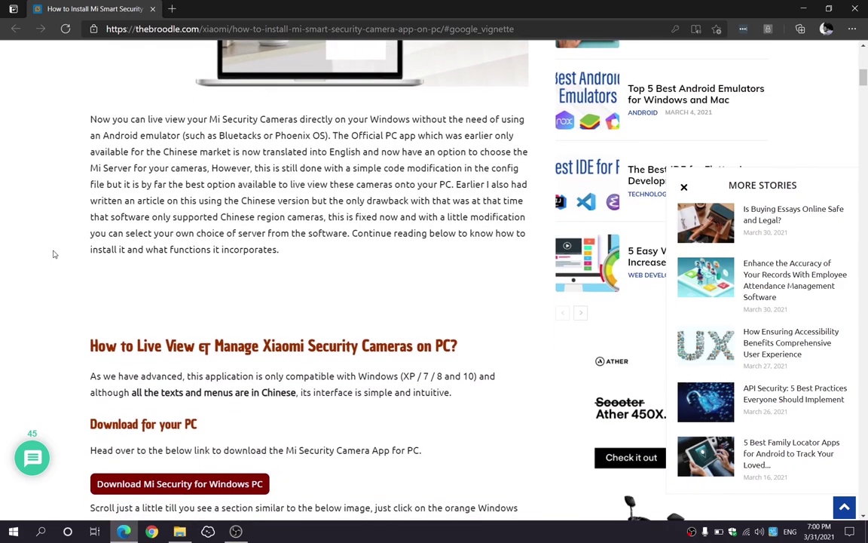
pyautogui.scroll(-1, 53, 254)
pyautogui.scroll(-2, 54, 254)
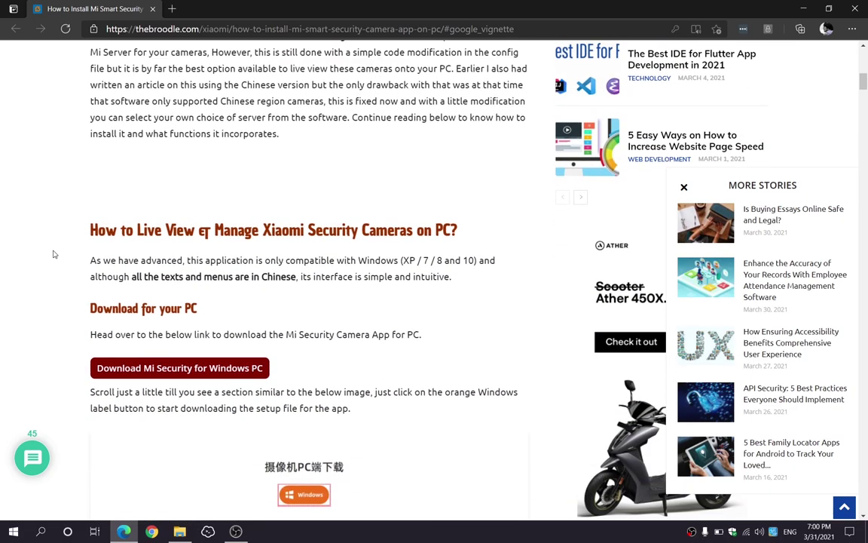
pyautogui.scroll(-1, 54, 254)
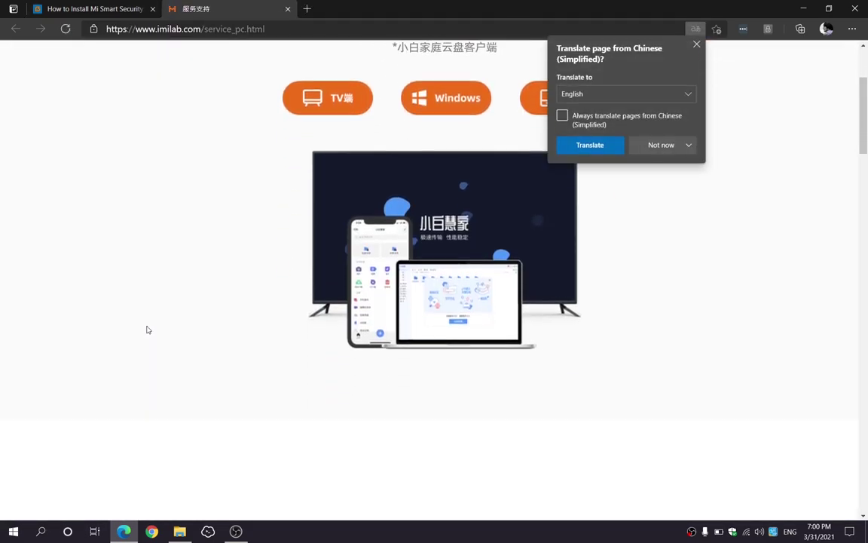
# - Download the Windows installer IMICamera_setup.1.5.0.1.exe from the imilab page, then open the Downloads folder
pyautogui.scroll(-5, 147, 329)
pyautogui.scroll(-2, 147, 329)
pyautogui.scroll(-2, 148, 330)
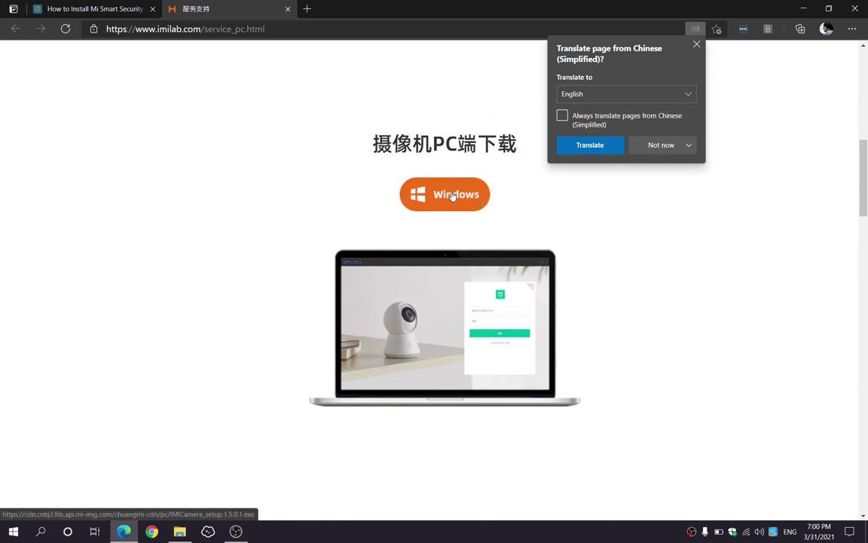
pyautogui.click(453, 196)
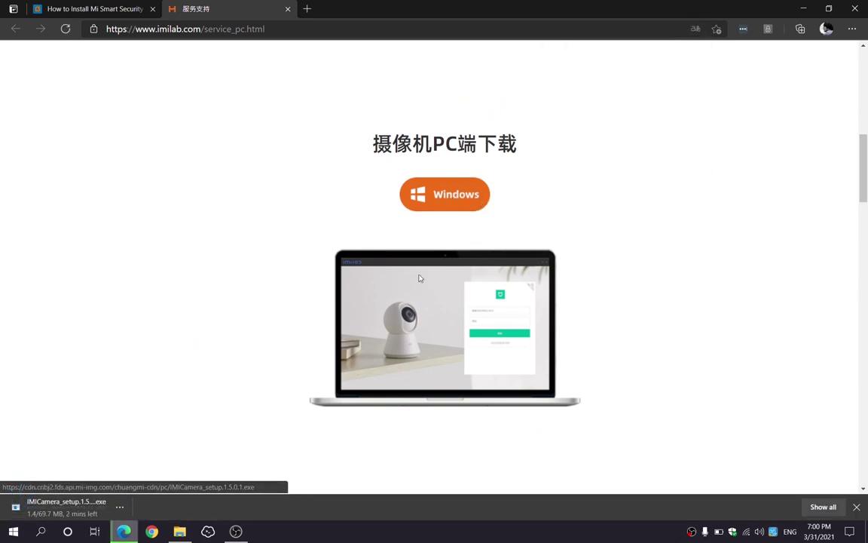
pyautogui.click(127, 537)
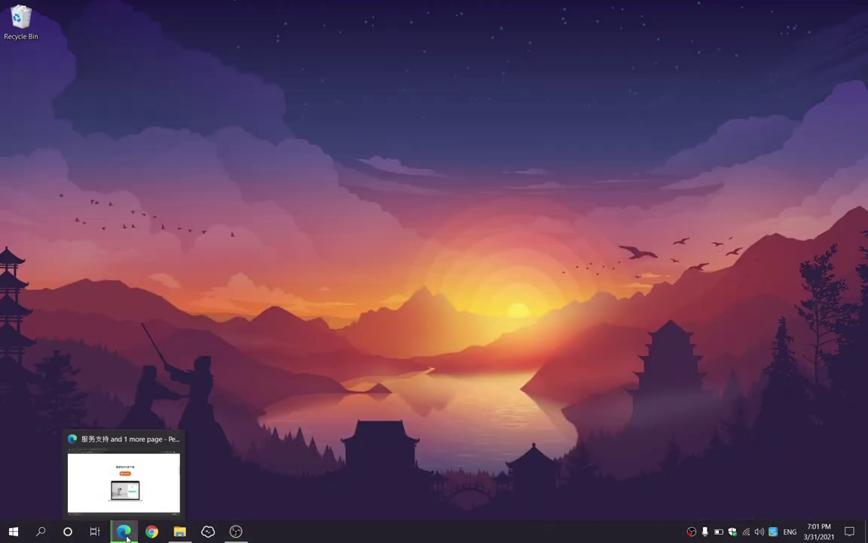
pyautogui.click(179, 531)
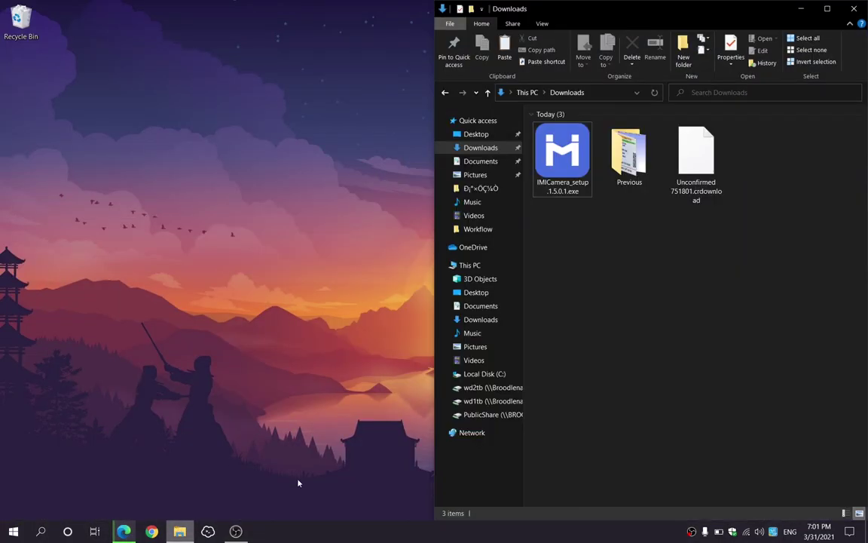
# - Run IMICamera_setup.1.5.0.1.exe from Downloads, allowing it despite the unverified publisher warning
pyautogui.doubleClick(561, 146)
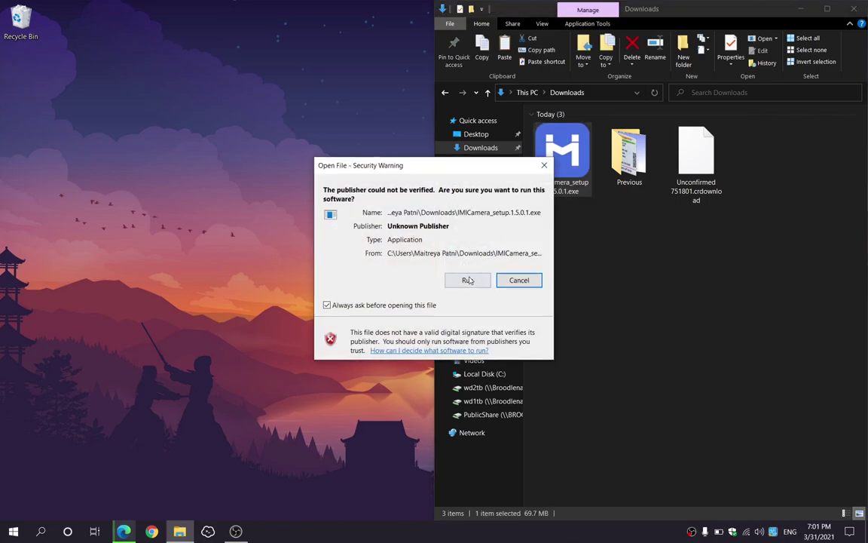
pyautogui.click(469, 281)
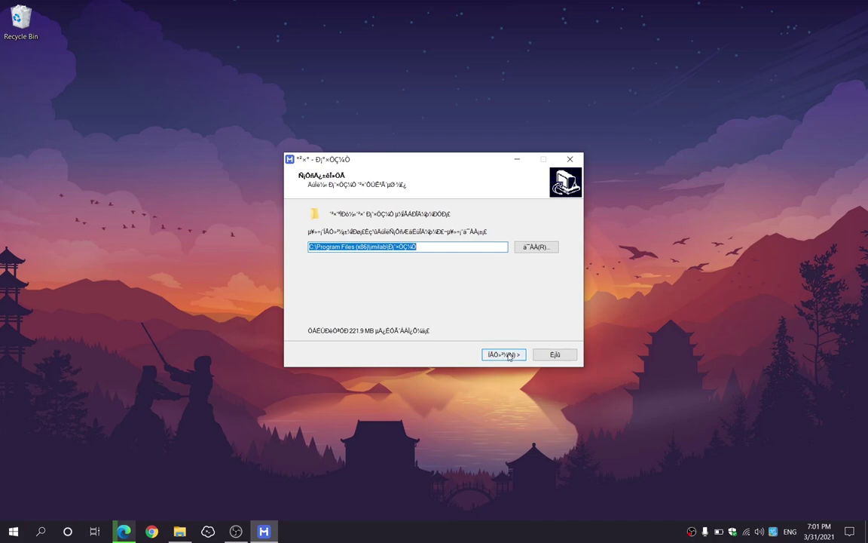
# - Install imilab into the default Program Files (x86) imilab folder and launch it on finishing
pyautogui.click(508, 355)
pyautogui.click(463, 319)
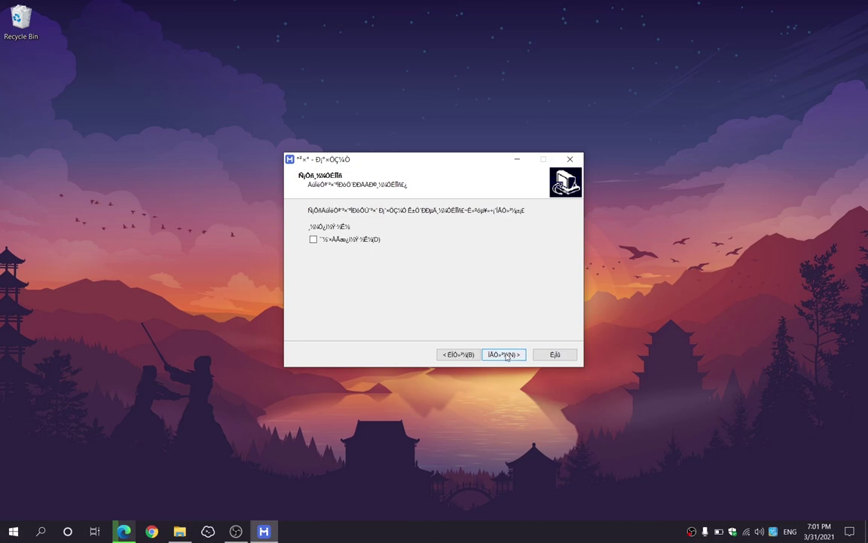
pyautogui.click(505, 355)
pyautogui.click(506, 355)
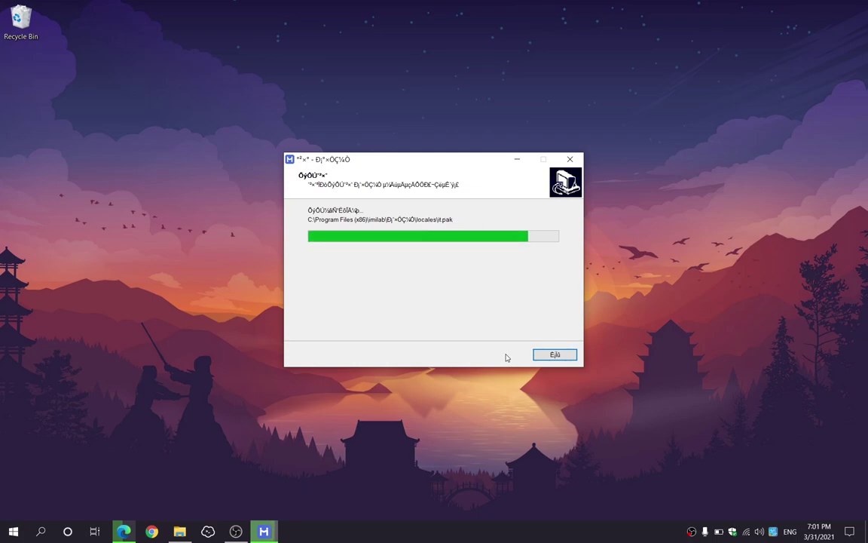
pyautogui.click(505, 355)
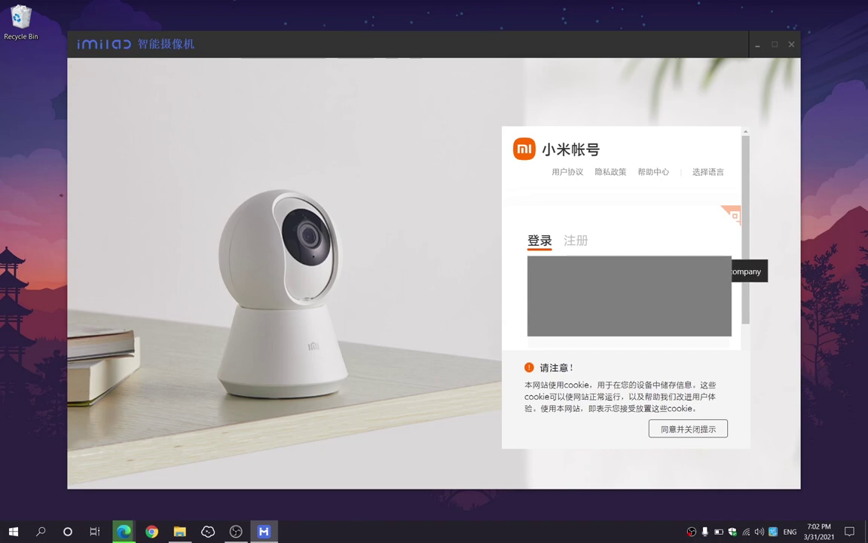
# - Log in with the account password, check the avatar menu showing no cameras, and close the app
pyautogui.click(629, 332)
pyautogui.hotkey('ctrl', 'v')
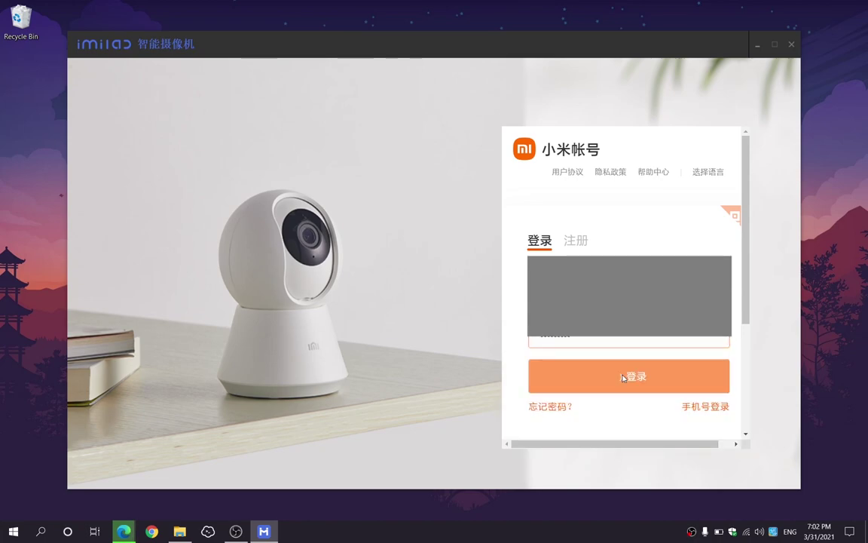
pyautogui.click(624, 377)
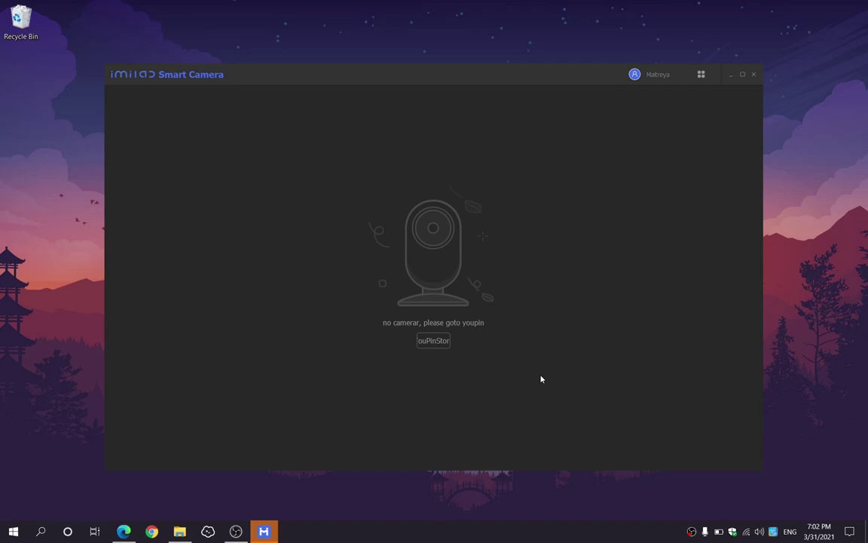
pyautogui.click(635, 75)
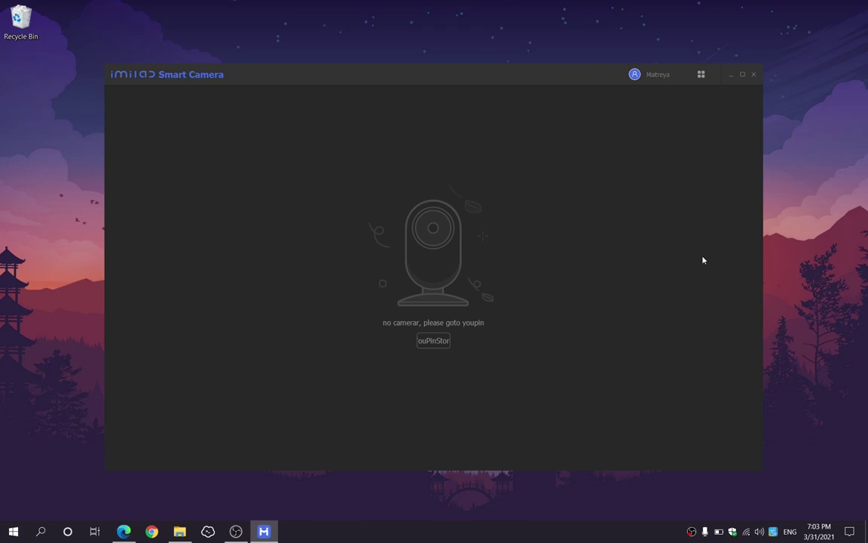
pyautogui.hotkey('alt', 'F4')
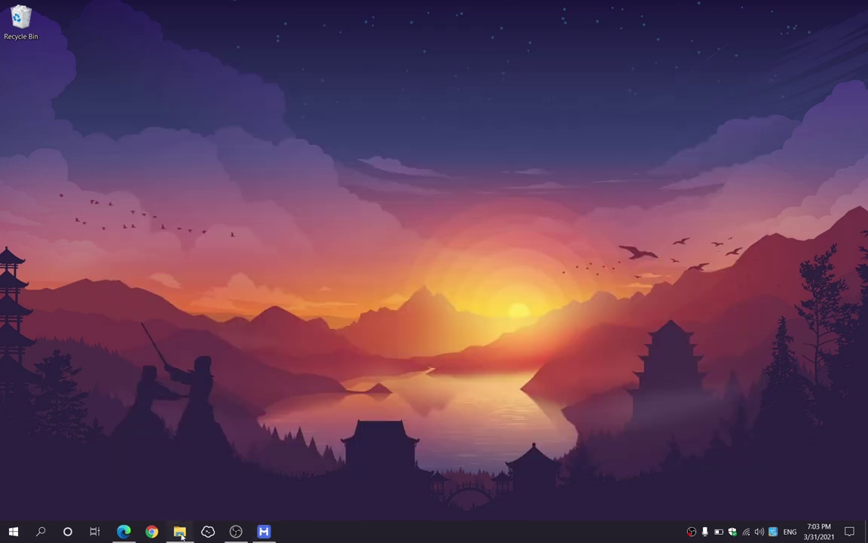
# - Select config.dll in the imilab install folder and try opening it
pyautogui.click(180, 532)
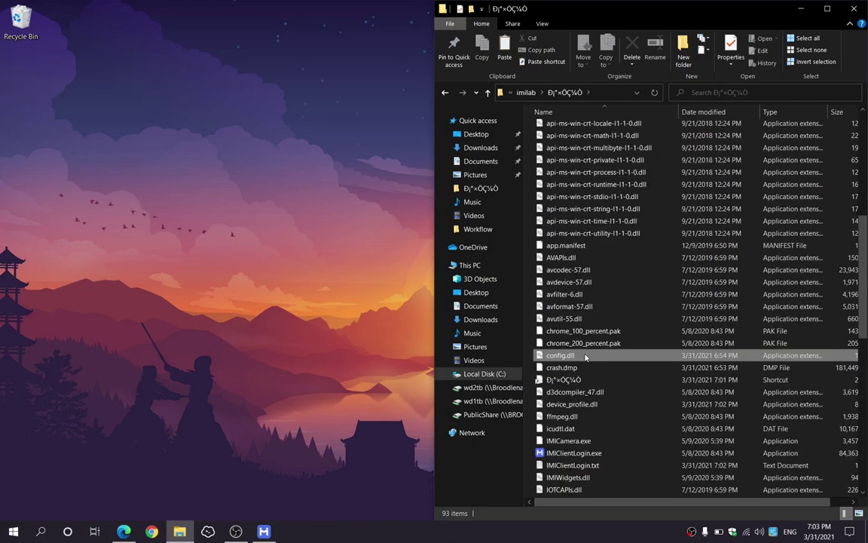
pyautogui.click(586, 358)
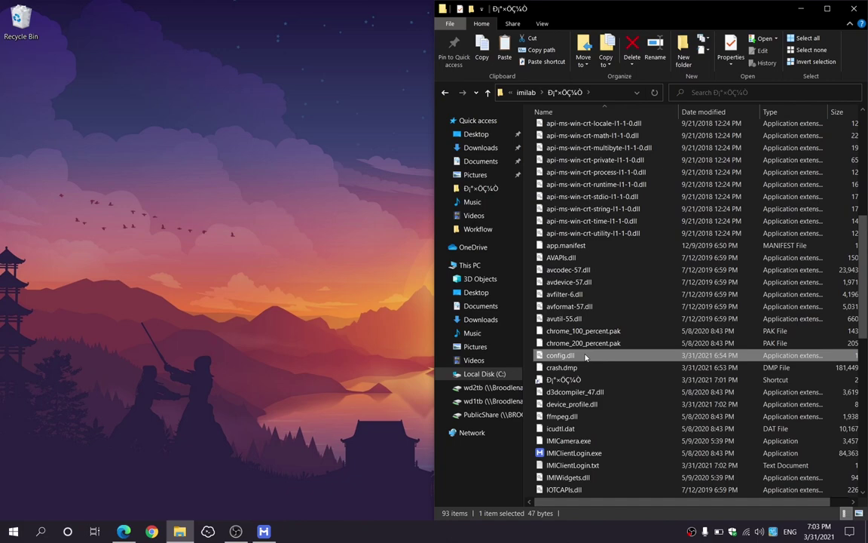
pyautogui.doubleClick(585, 357)
# - Open config.dll in Notepad to see machineCode "cn", then view the tutorial's region code list
pyautogui.click(378, 243)
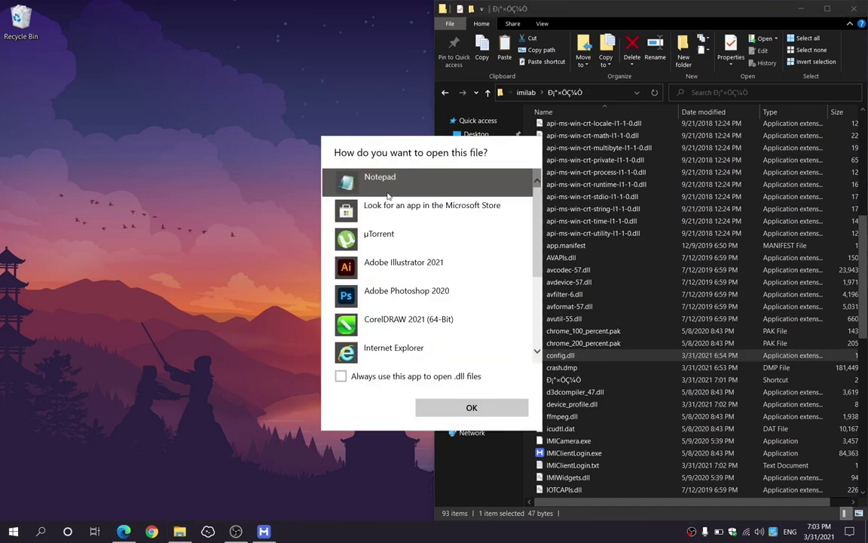
pyautogui.doubleClick(388, 193)
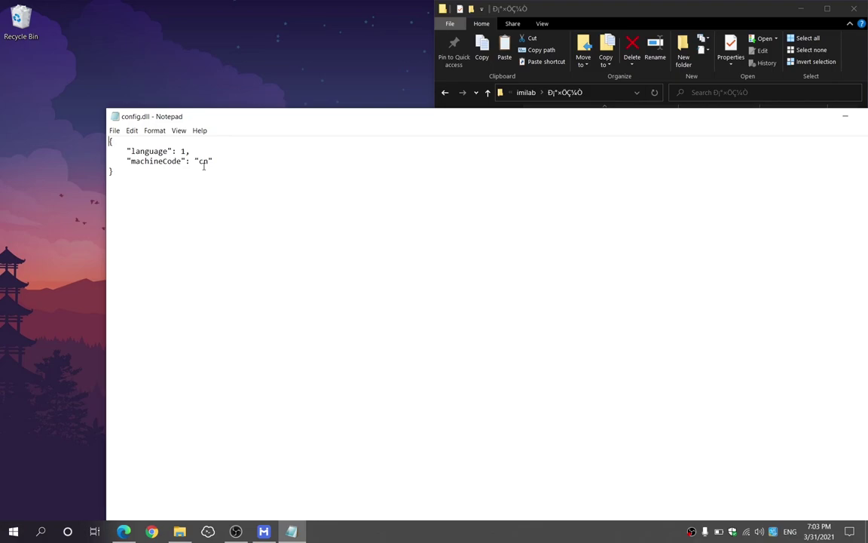
pyautogui.hotkey('alt', 'Tab')
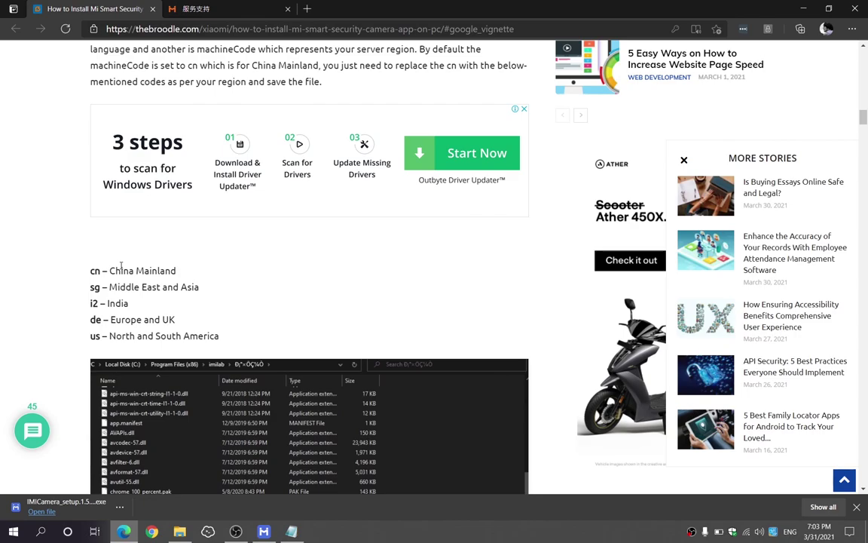
# - Find India's region code i2 in the tutorial and return to config.dll to replace cn
pyautogui.click(296, 534)
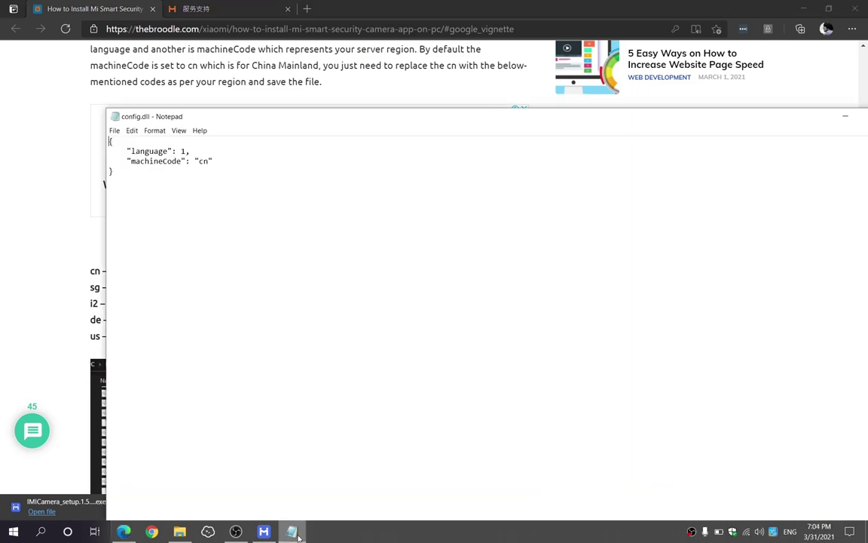
pyautogui.click(294, 532)
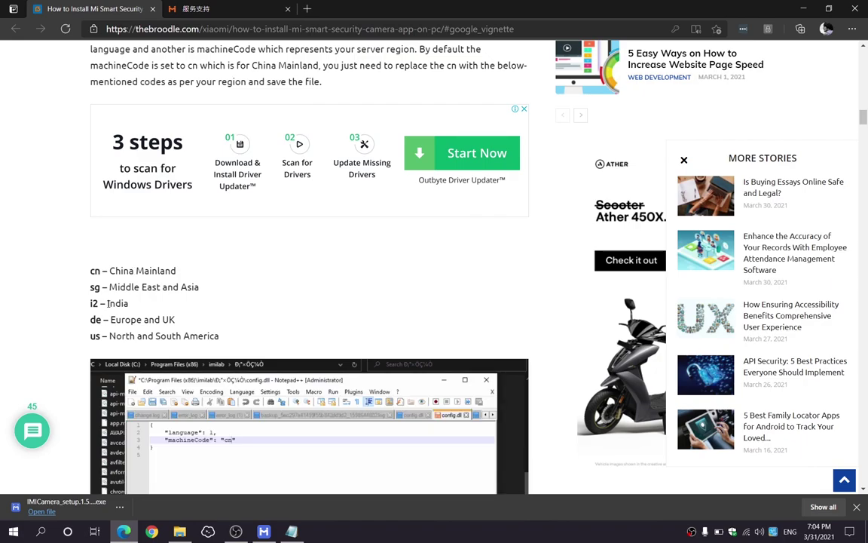
pyautogui.doubleClick(113, 303)
pyautogui.hotkey('alt', 'Tab')
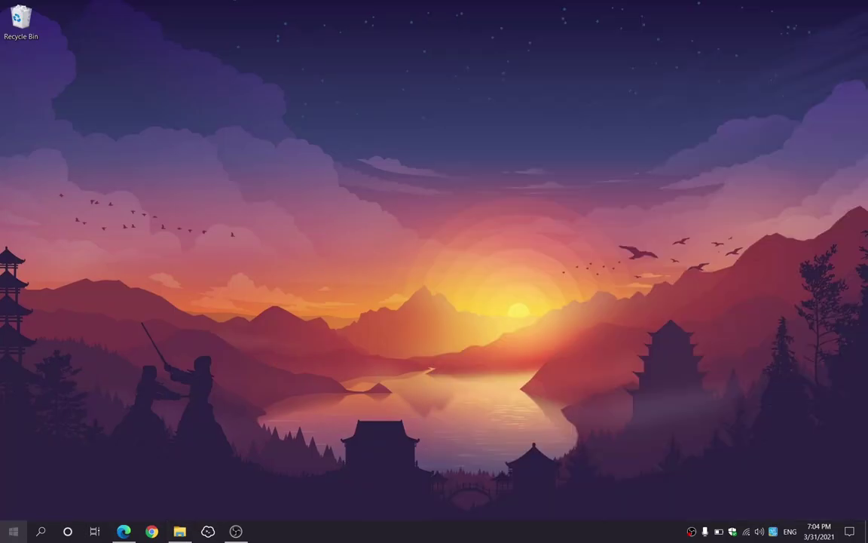
# - Open the Start menu to relaunch imilab Smart Camera
pyautogui.press('super')
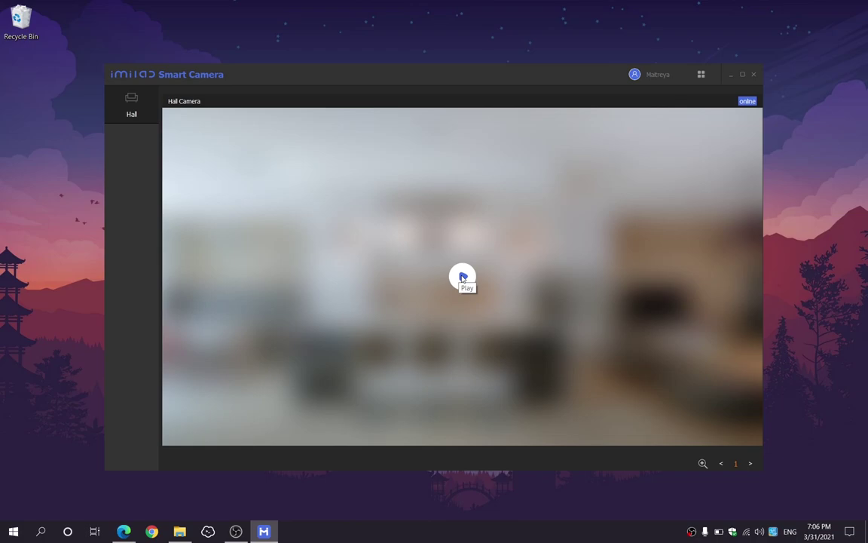
# - Choose the 4 Views layout and start the Hall Camera's live feed playing
pyautogui.click(702, 76)
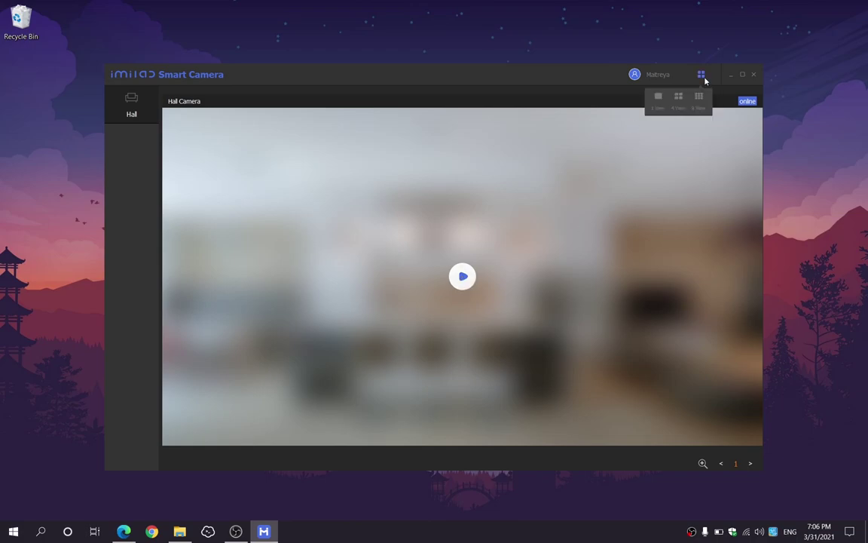
pyautogui.click(679, 99)
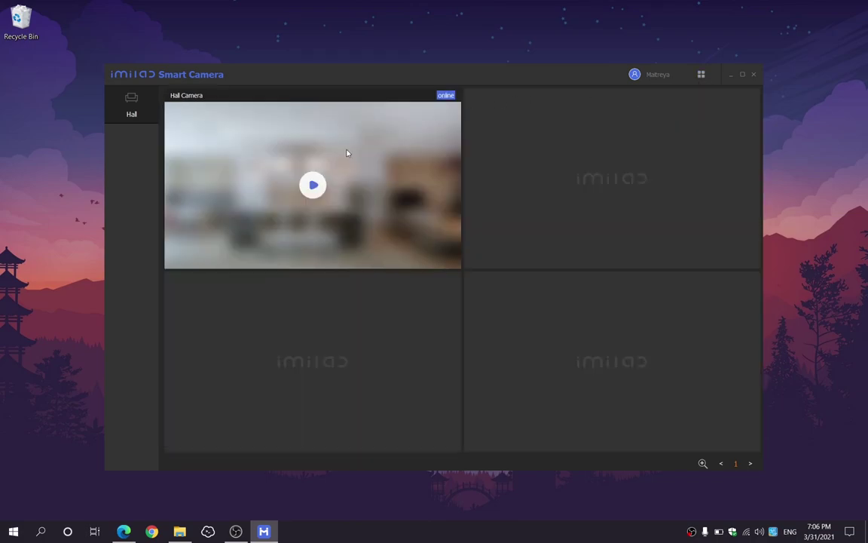
pyautogui.click(313, 186)
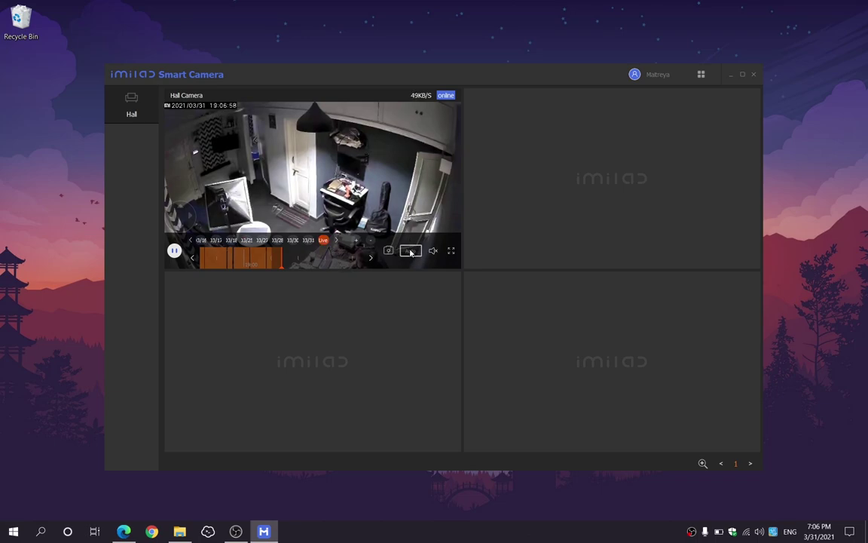
# - Switch to the 1 View layout for the Hall Camera, then tilt it down and pan to reframe
pyautogui.click(702, 75)
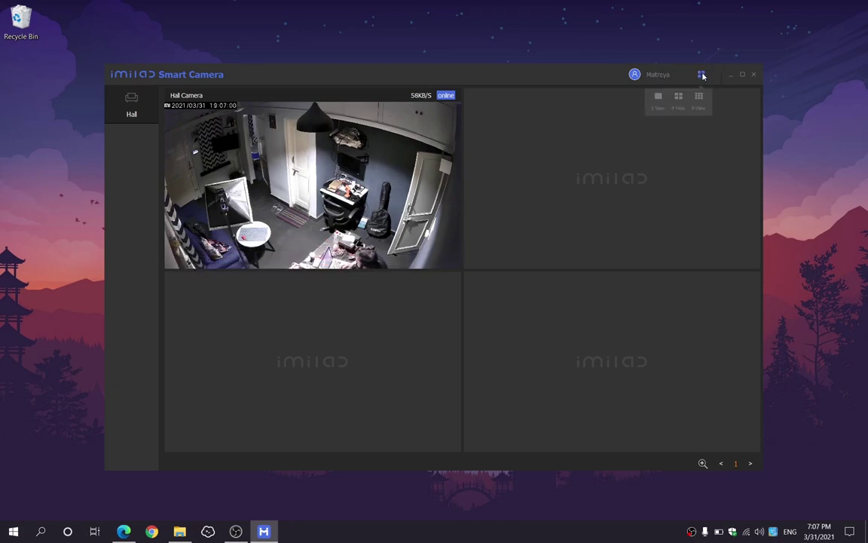
pyautogui.click(664, 101)
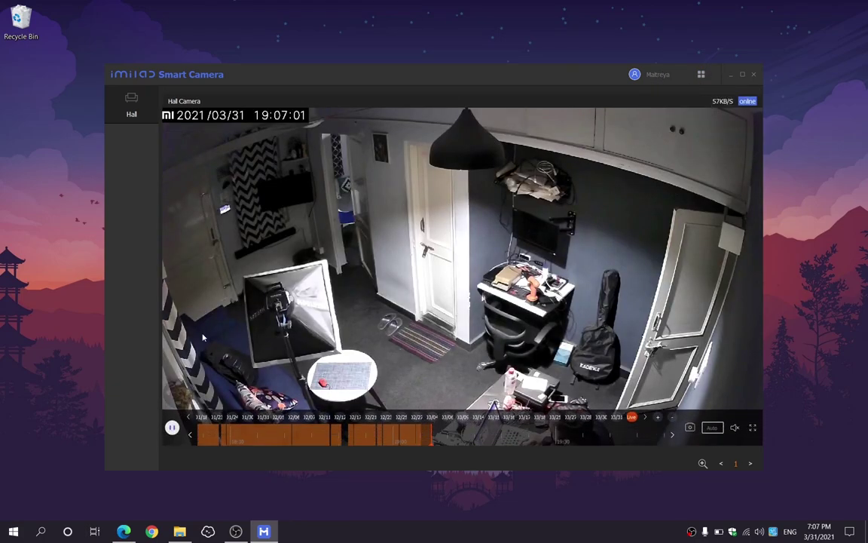
pyautogui.click(178, 405)
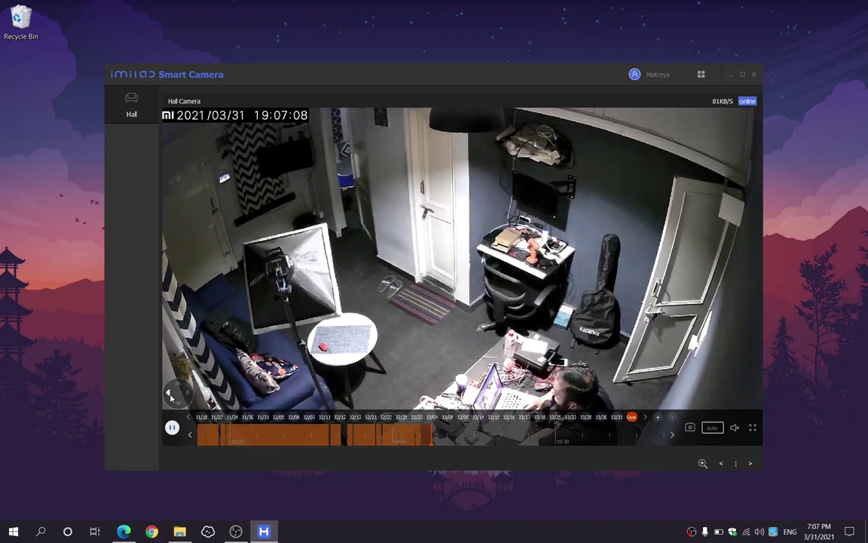
pyautogui.click(179, 387)
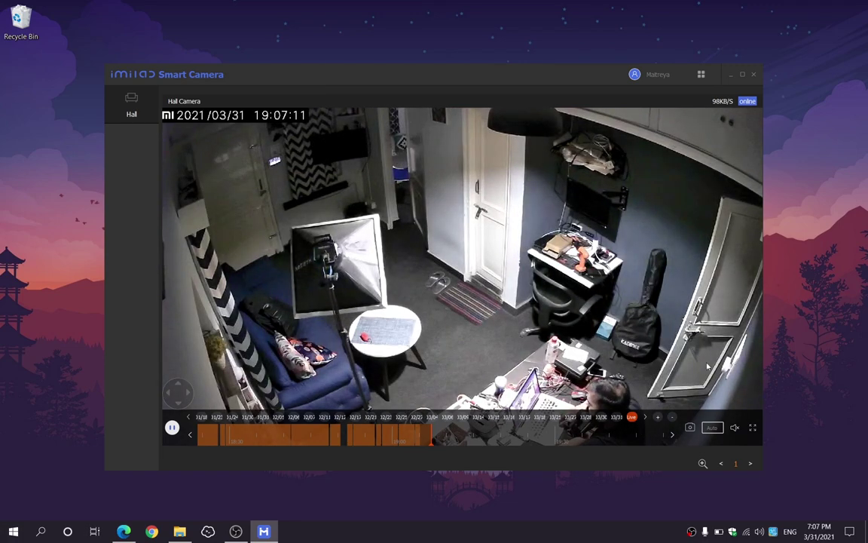
# - Save a Hall Camera snapshot to the desktop, dismiss the Mail toast, and set quality to SD
pyautogui.click(689, 429)
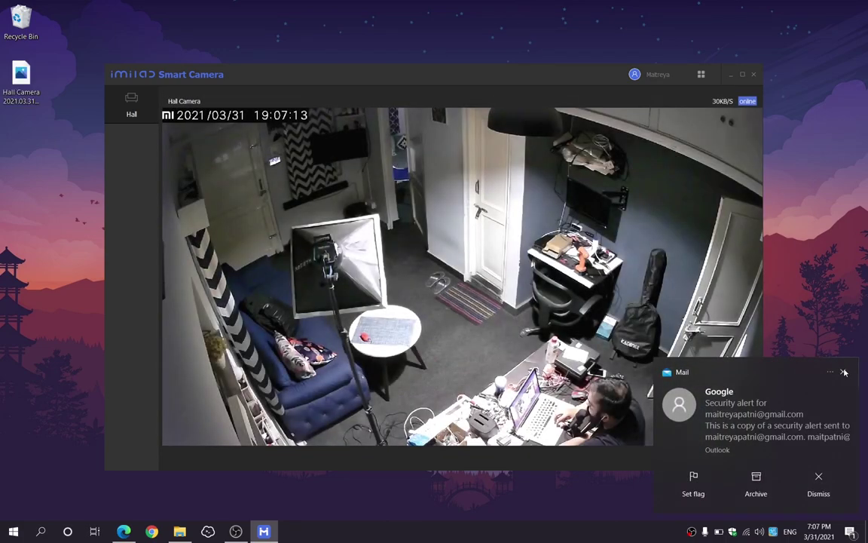
pyautogui.click(843, 371)
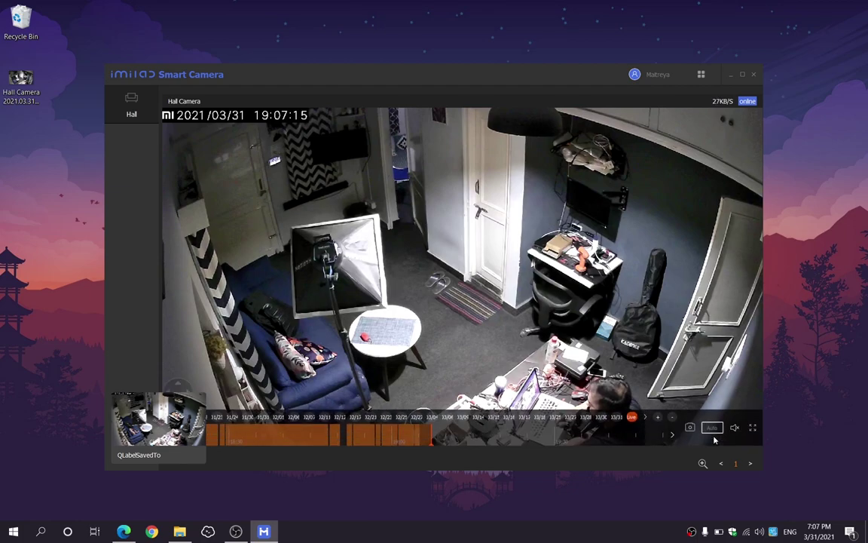
pyautogui.moveTo(713, 427)
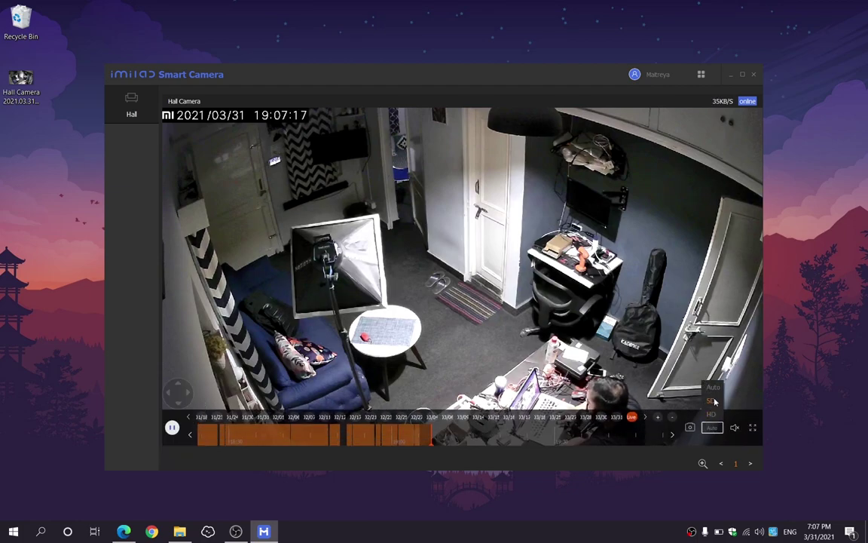
pyautogui.click(714, 401)
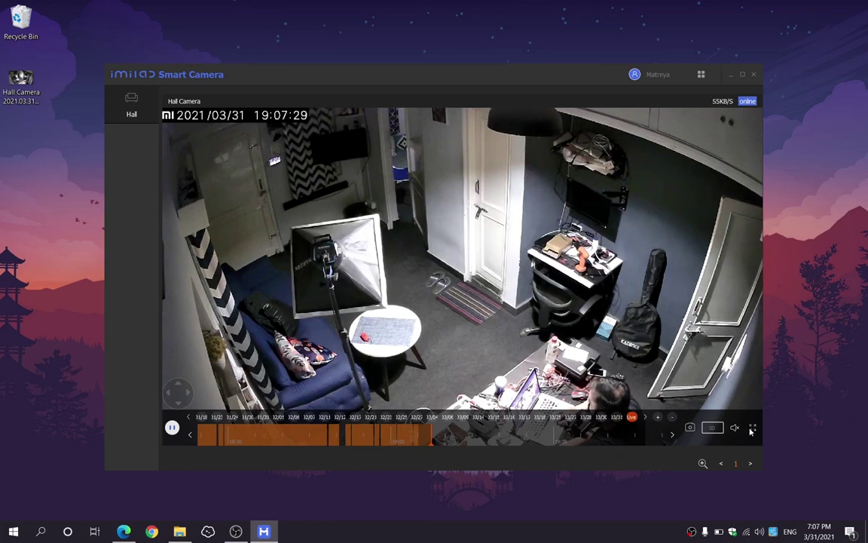
pyautogui.click(752, 428)
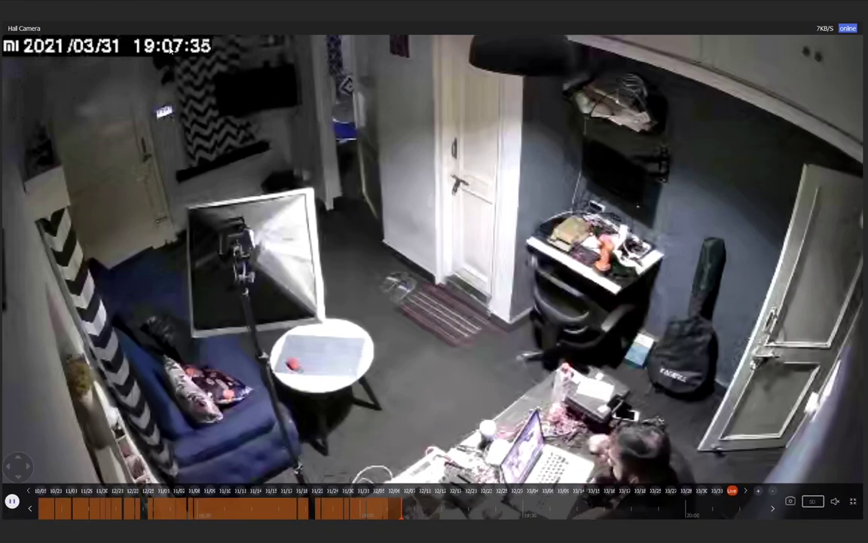
pyautogui.click(854, 502)
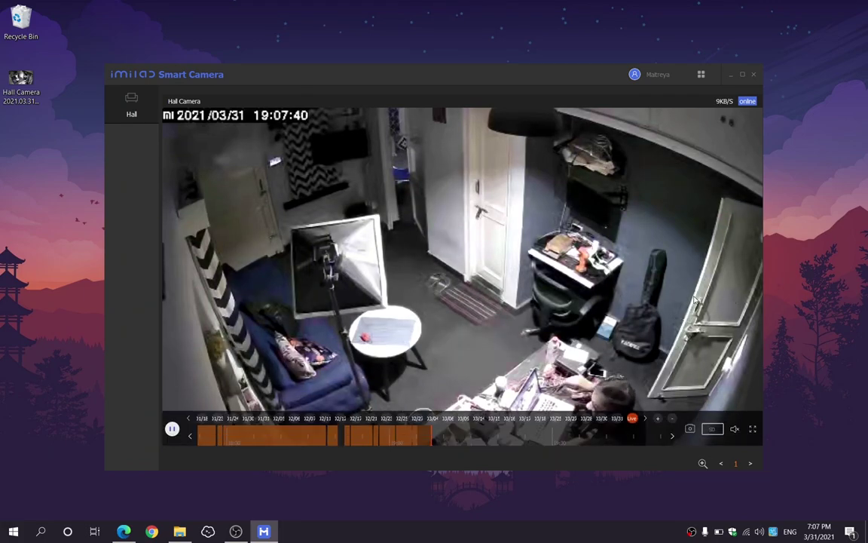